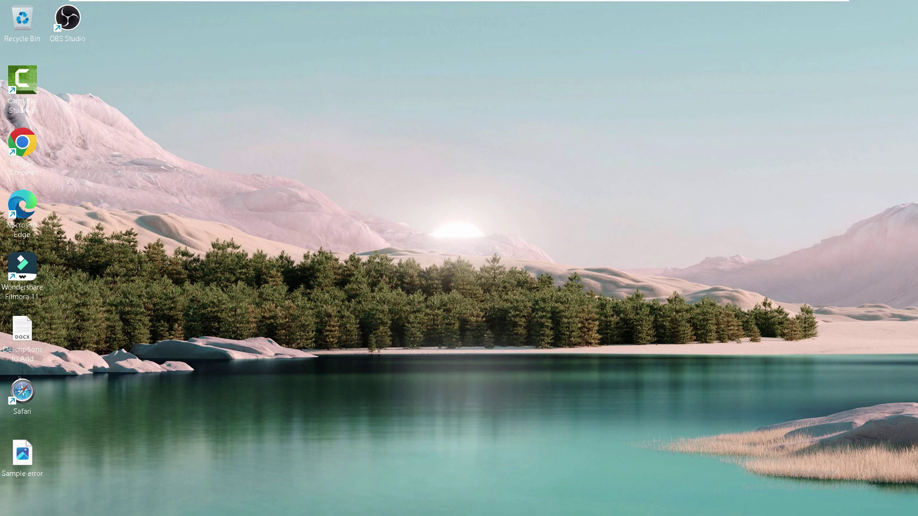
Search 'advanced', uncheck Automatically restart in Startup and Recovery, and confirm both dialogs with OK
left_click(275, 501)
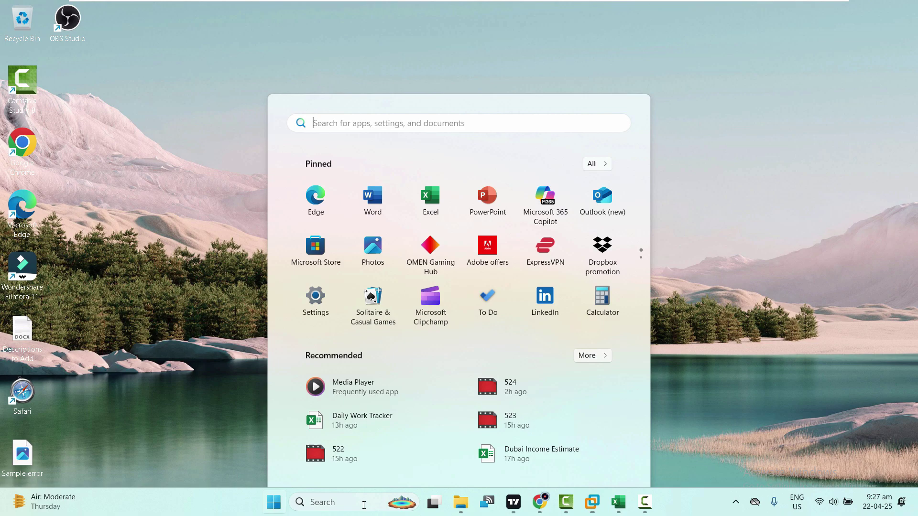
type("advanced")
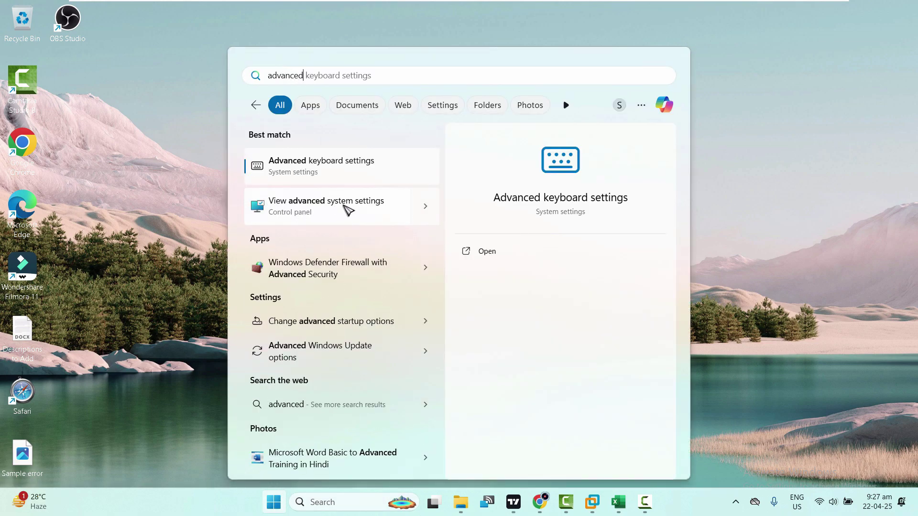
left_click(345, 212)
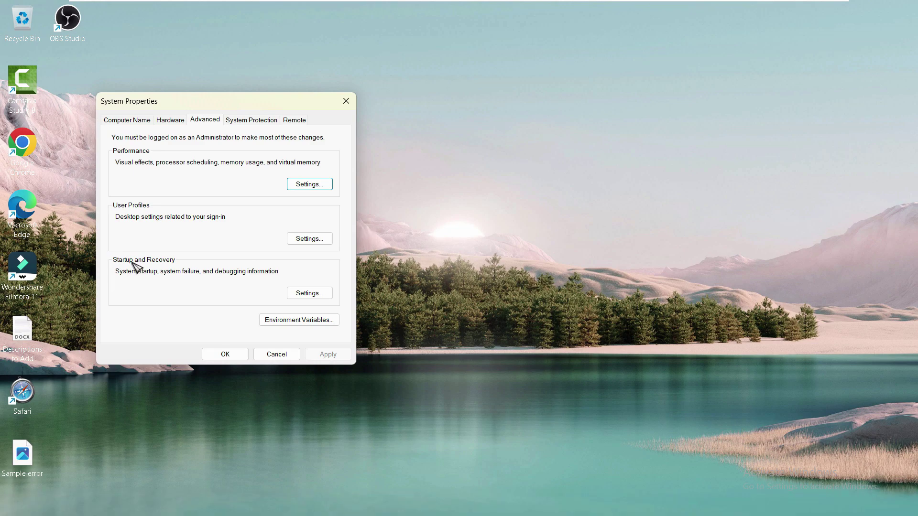
left_click(316, 295)
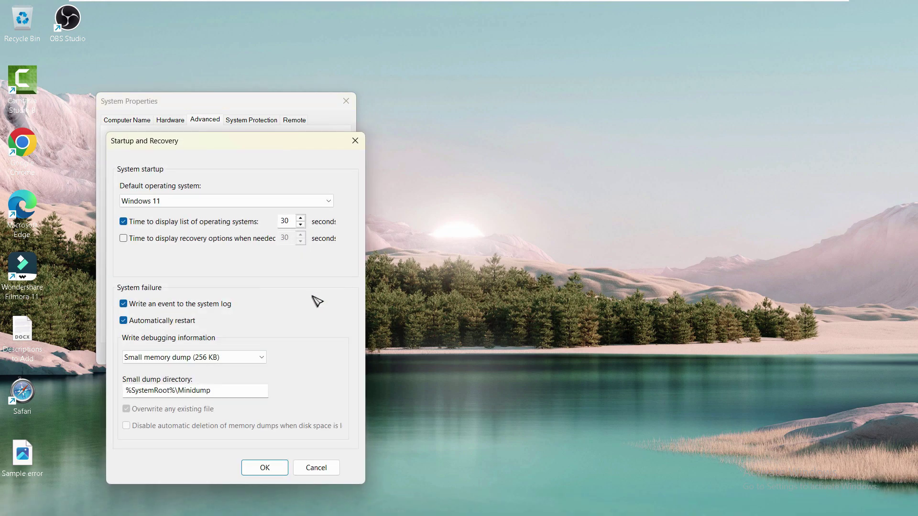
key("Escape")
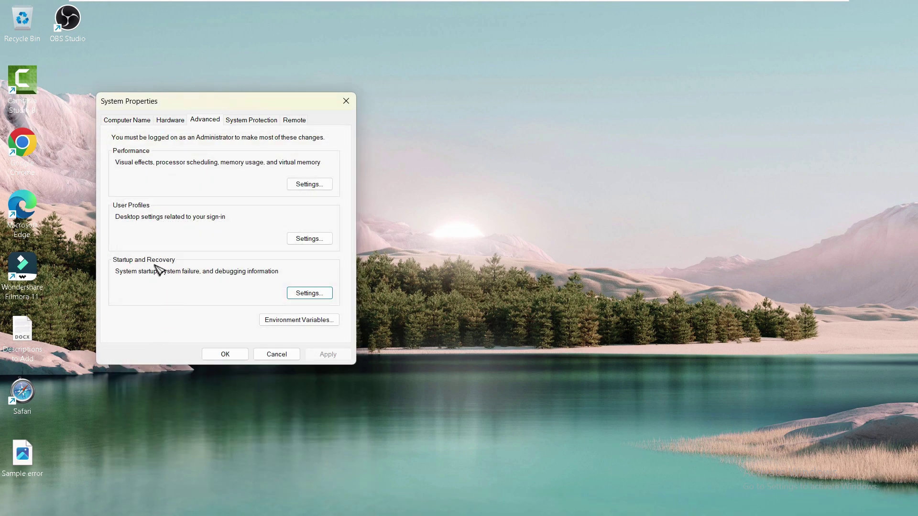
left_click(312, 294)
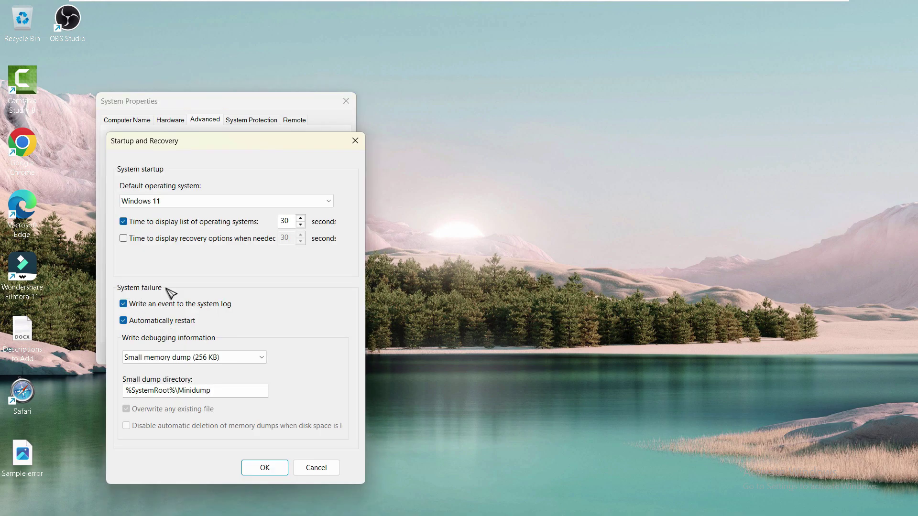
left_click(123, 321)
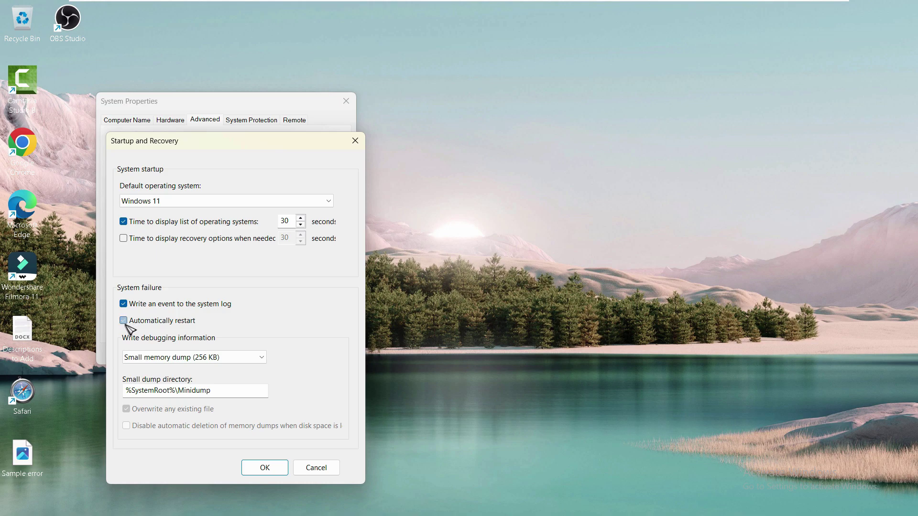
left_click(265, 467)
left_click(239, 355)
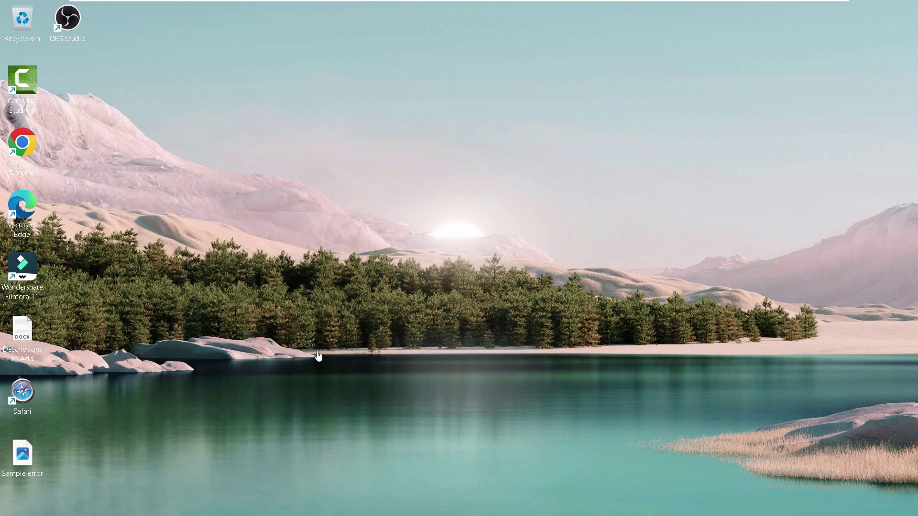
Open Control Panel in Large icons view and go to Power Options' power button settings
left_click(282, 509)
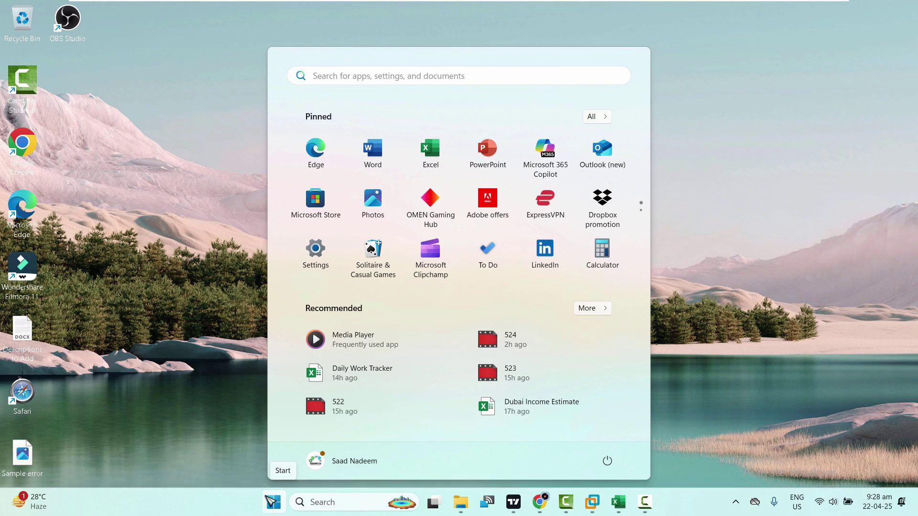
type("control")
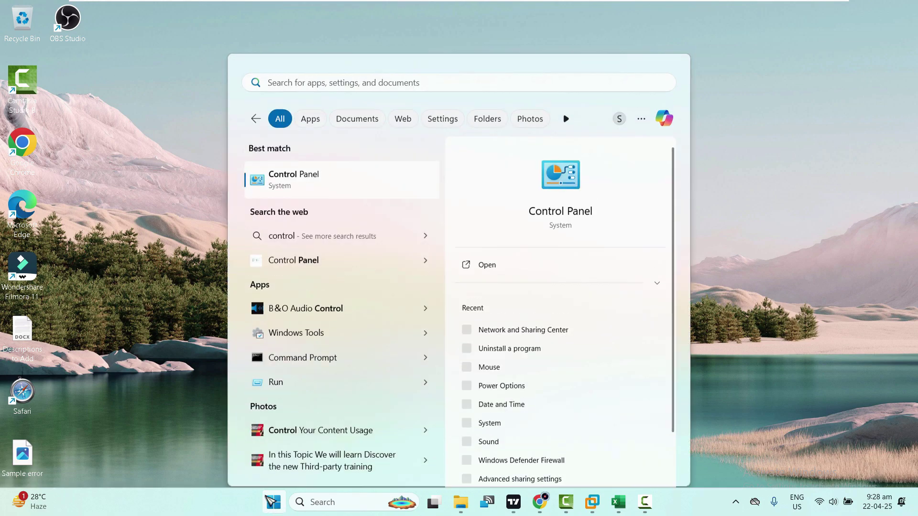
key("Return")
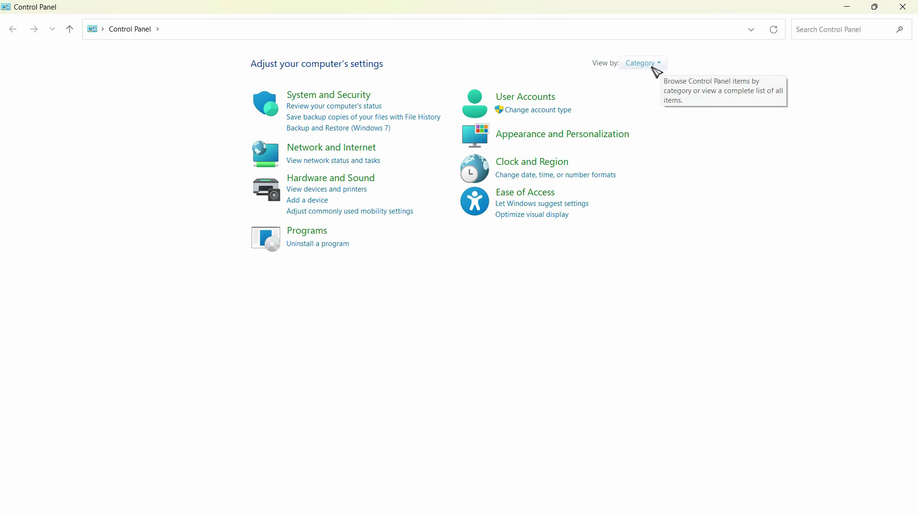
left_click(650, 63)
left_click(657, 96)
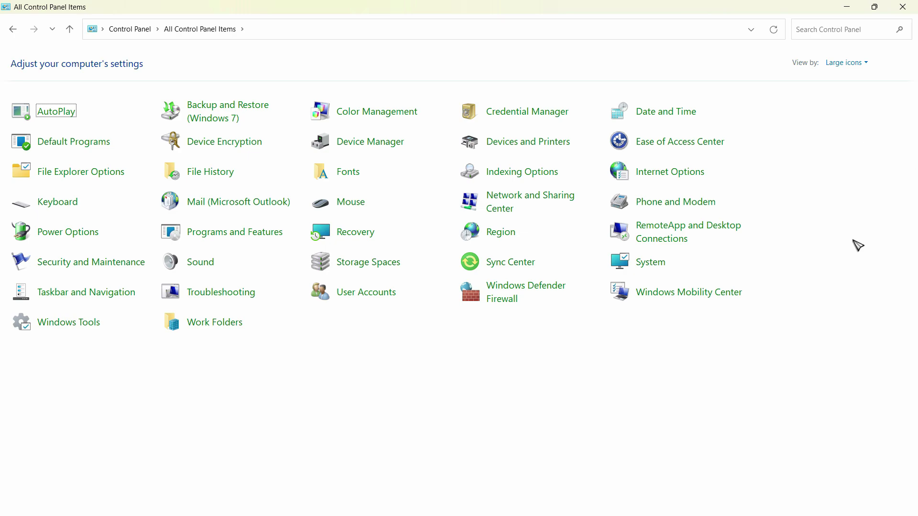
left_click(68, 233)
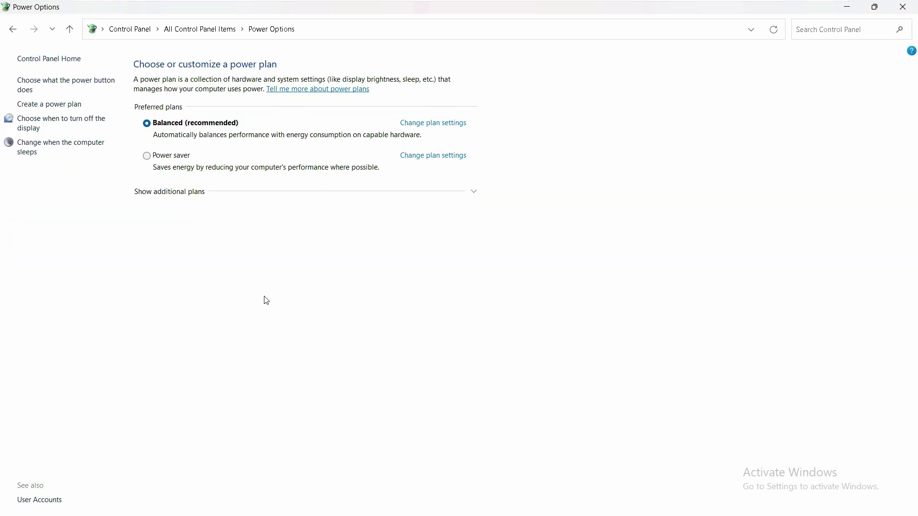
left_click(43, 90)
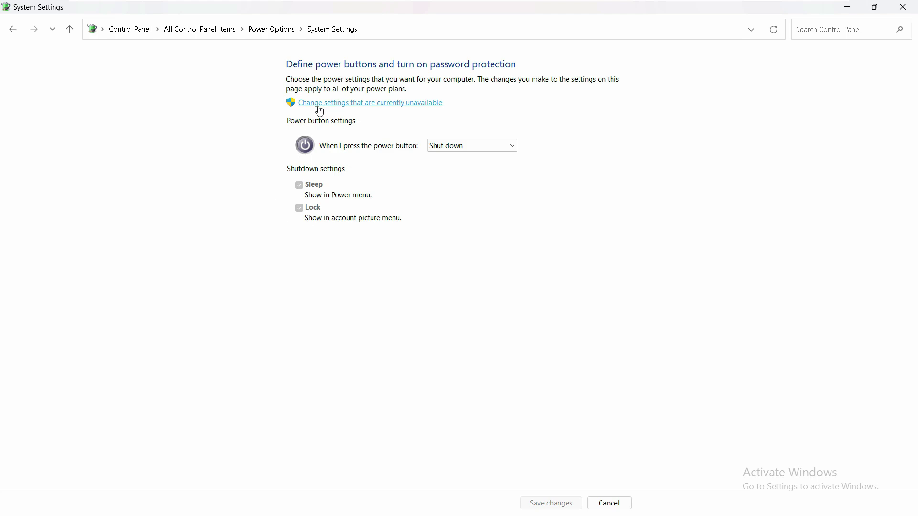
Unlock the shutdown settings, turn Lock and Sleep off then back on, save, and close
left_click(360, 106)
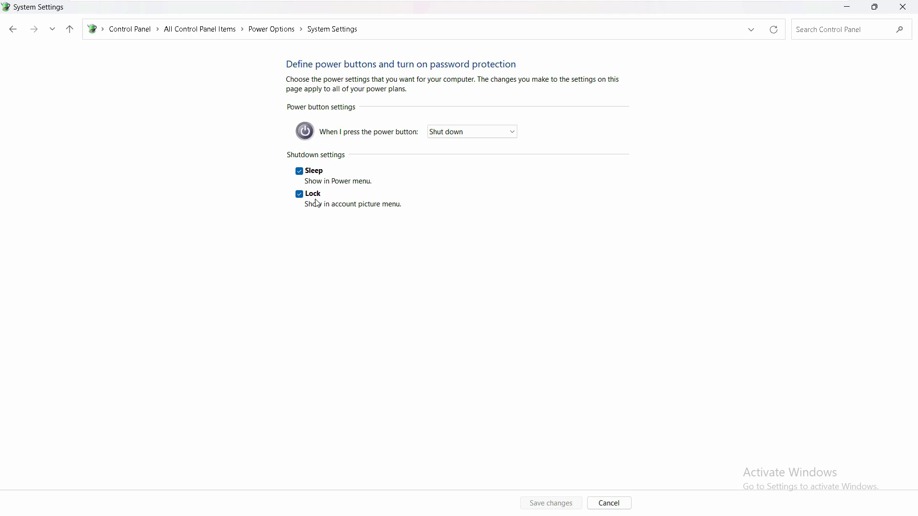
left_click(300, 195)
left_click(300, 172)
left_click(299, 194)
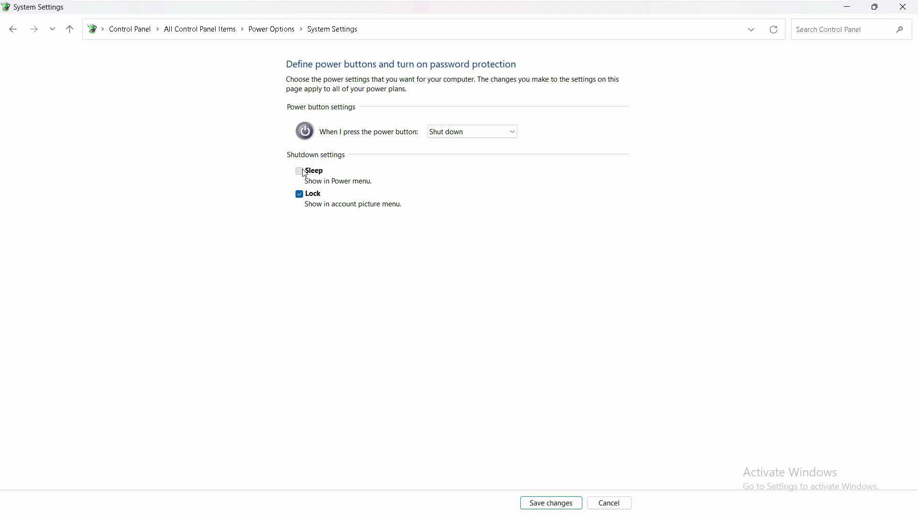
left_click(300, 171)
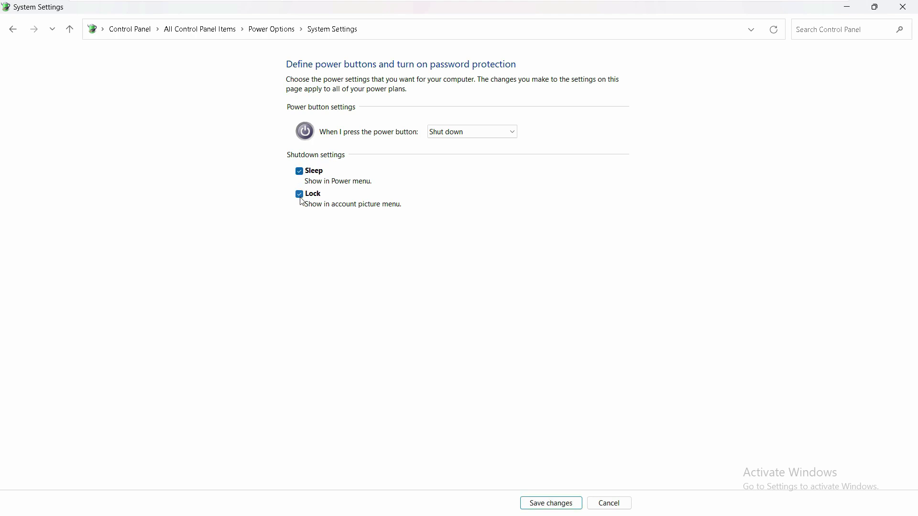
left_click(572, 505)
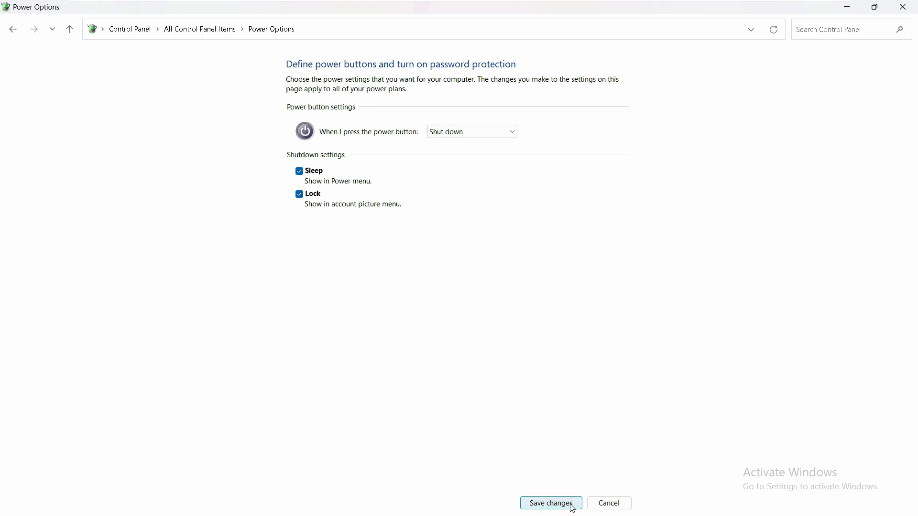
left_click(906, 7)
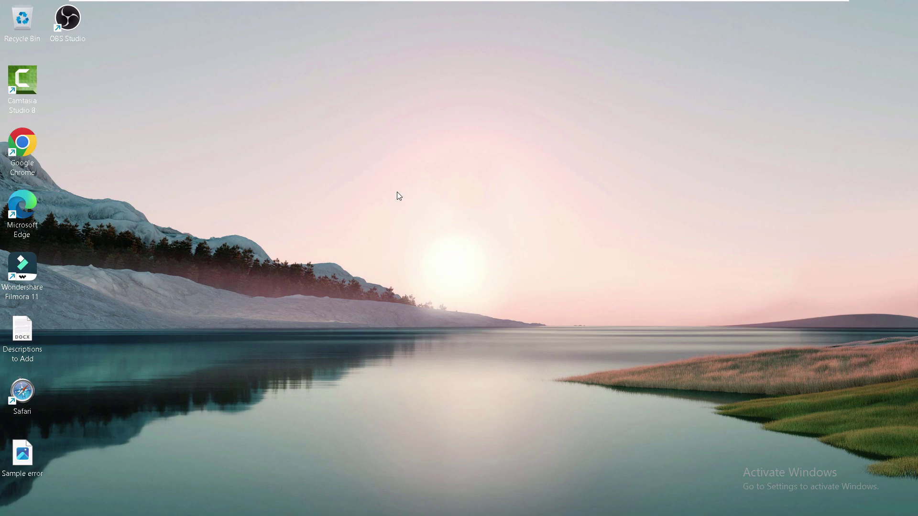
Restart the PC from the Start menu's power options
left_click(385, 510)
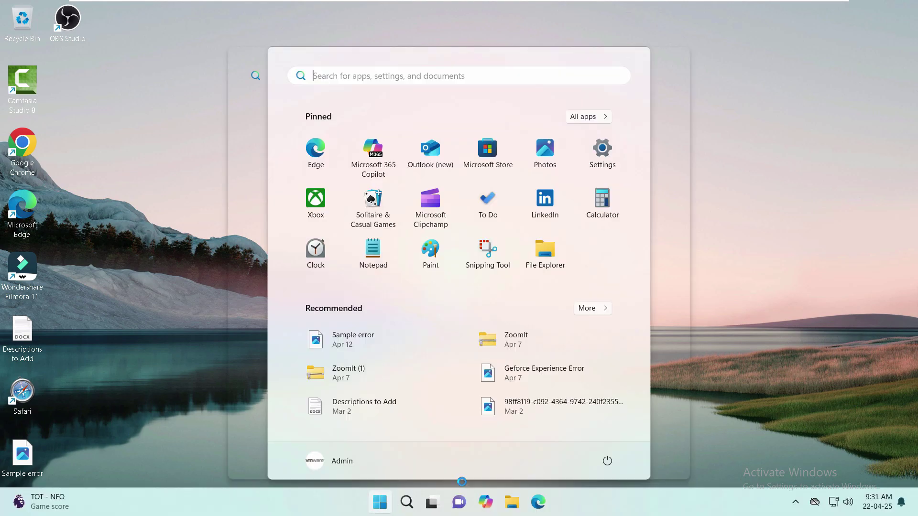
left_click(607, 461)
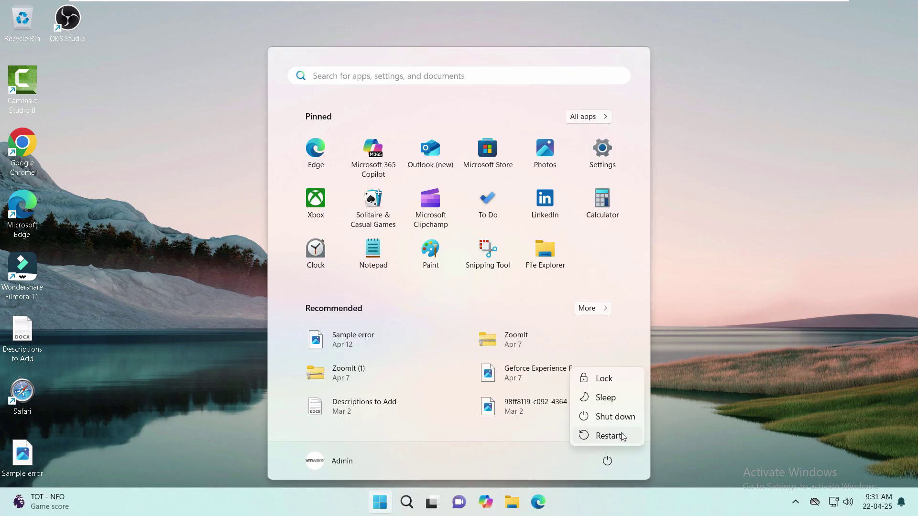
left_click(619, 439)
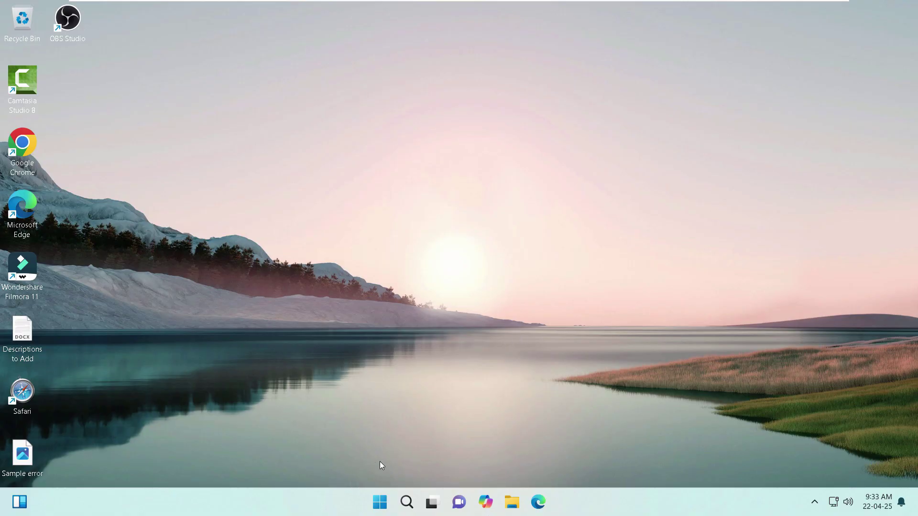
After the reboot, search 'device manager' and launch Device Manager
left_click(385, 506)
type("dev")
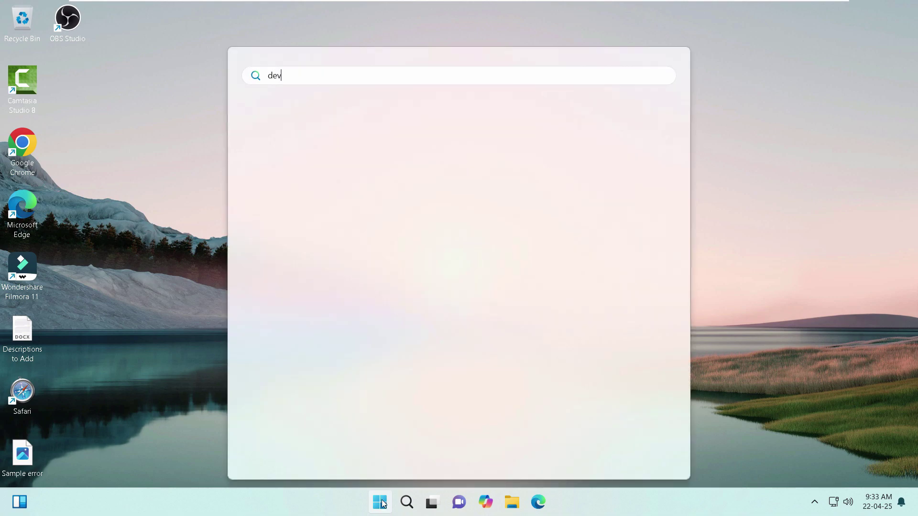
type("ice manager")
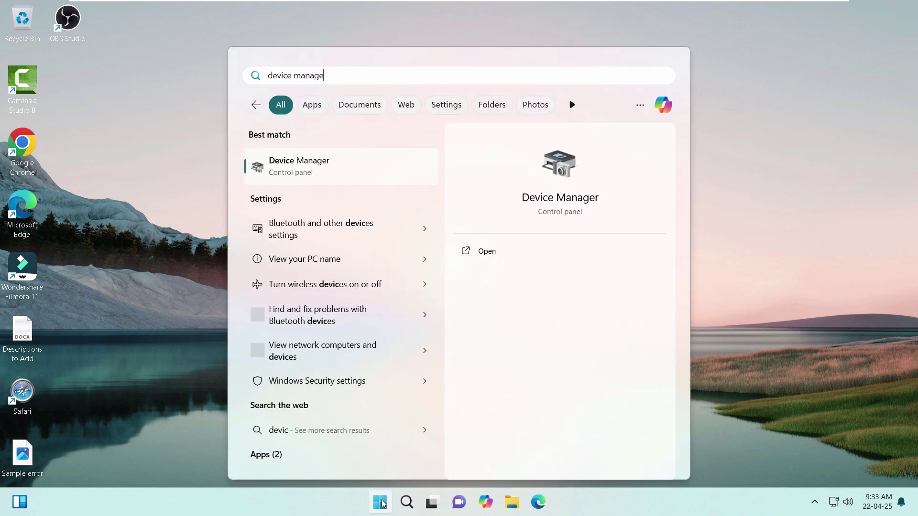
left_click(308, 172)
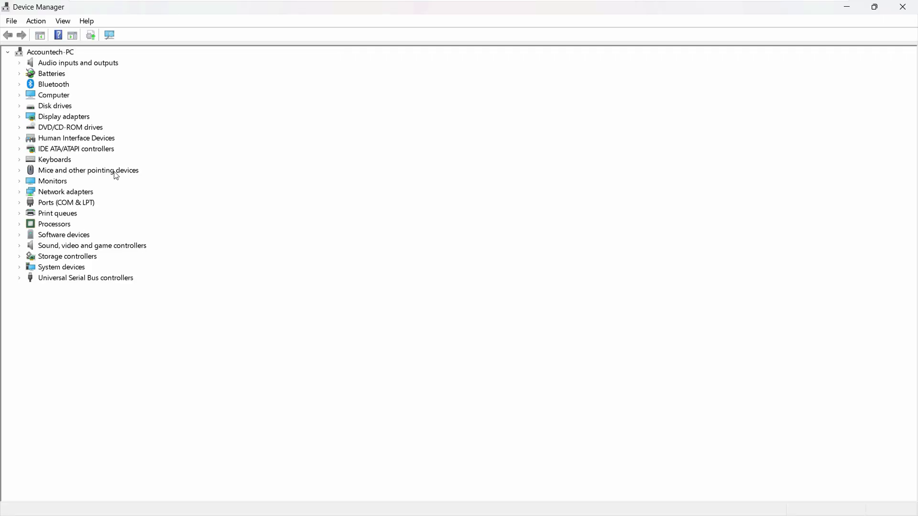
Expand Keyboards and Mice, check the Standard PS/2 Keyboard's properties, then cancel
left_click(20, 171)
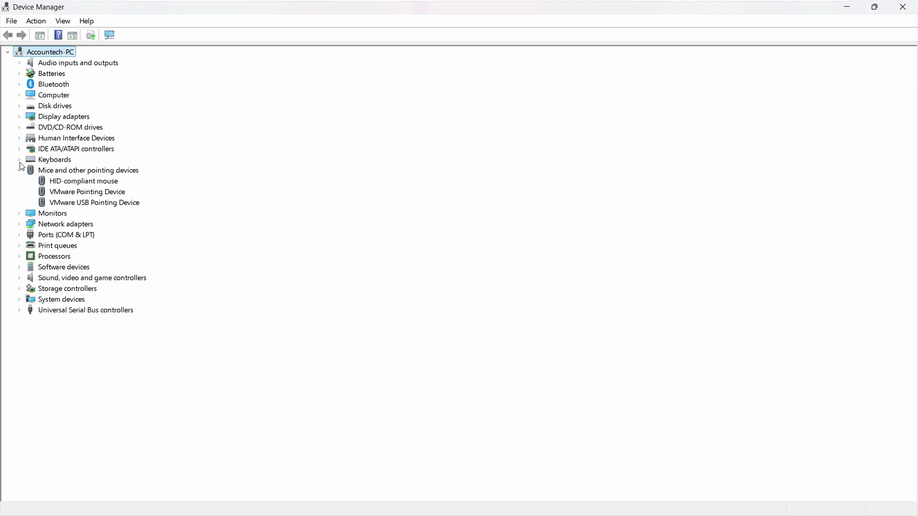
left_click(19, 159)
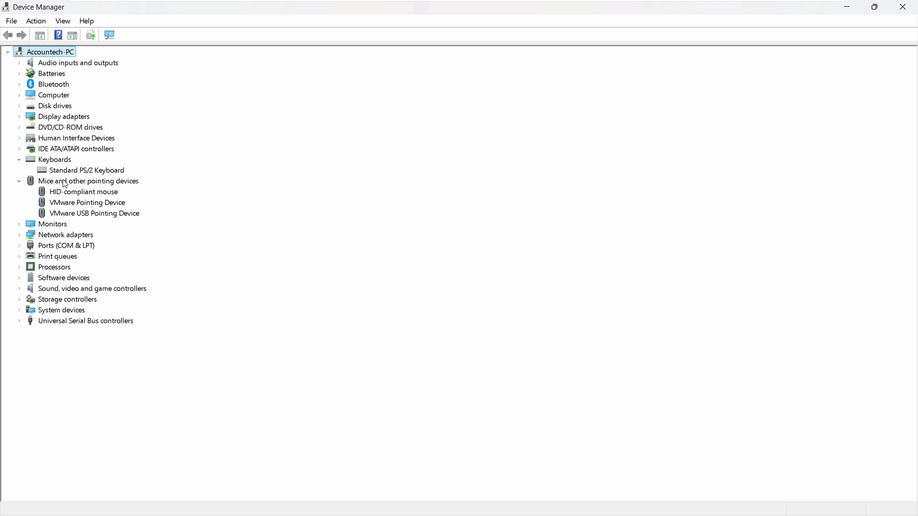
left_click(61, 182)
left_click(80, 195)
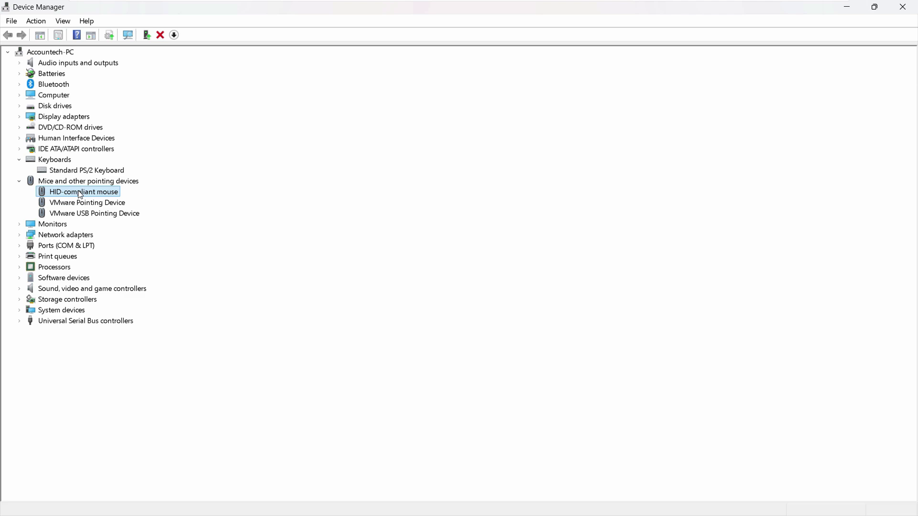
left_click(87, 173)
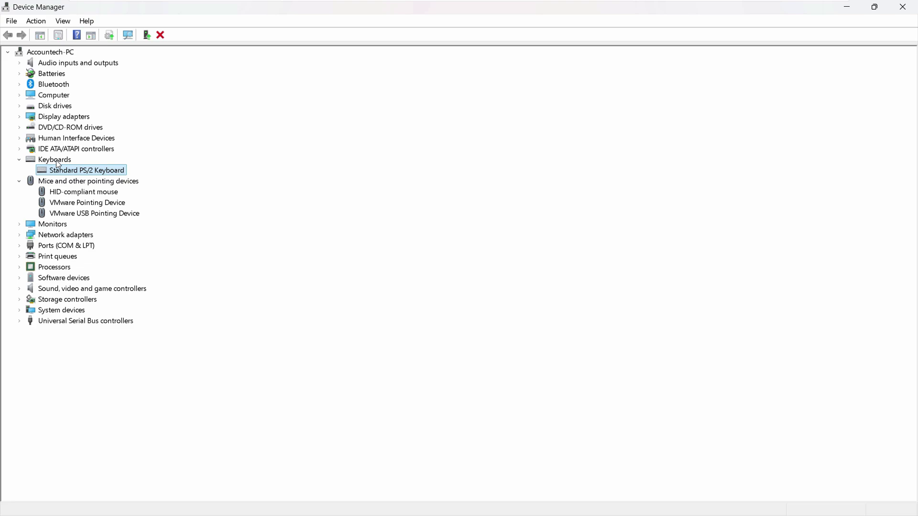
double_click(61, 172)
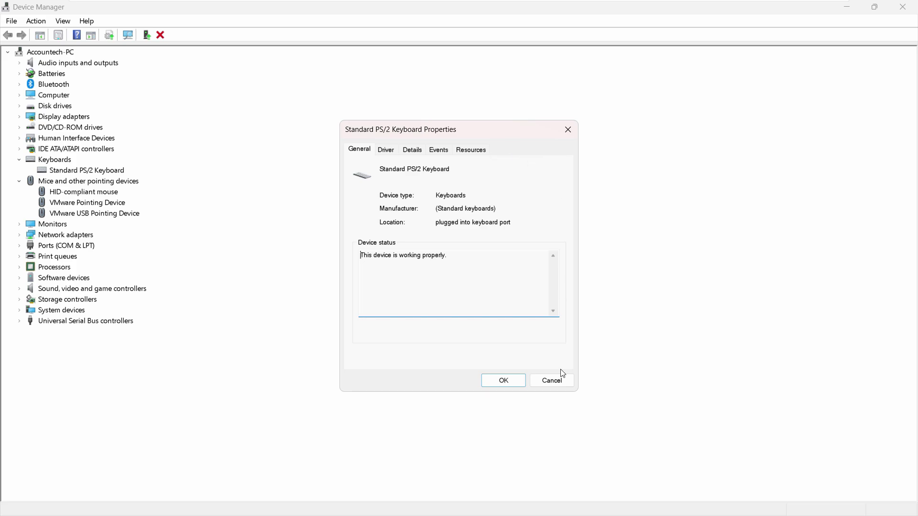
left_click(551, 384)
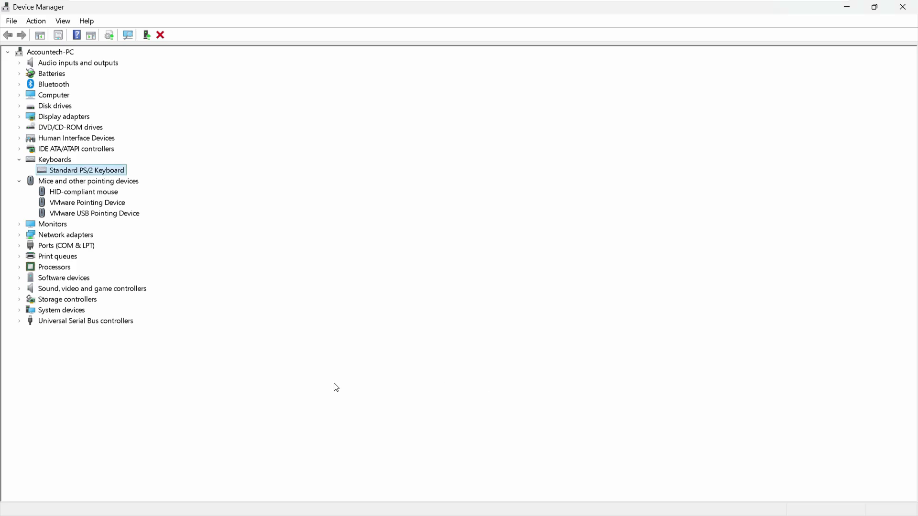
Expand Universal Serial Bus controllers and view the third Generic USB Hub's Power Management tab
left_click(20, 321)
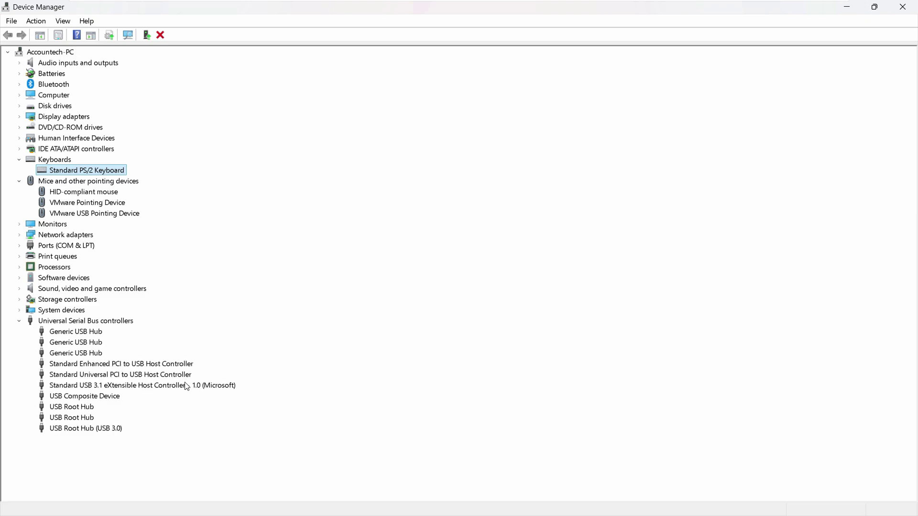
left_click(52, 323)
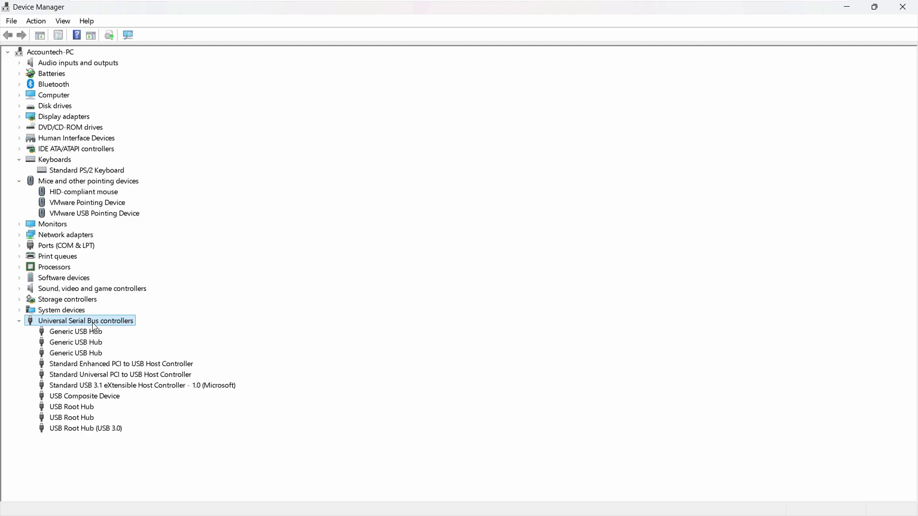
left_click(88, 356)
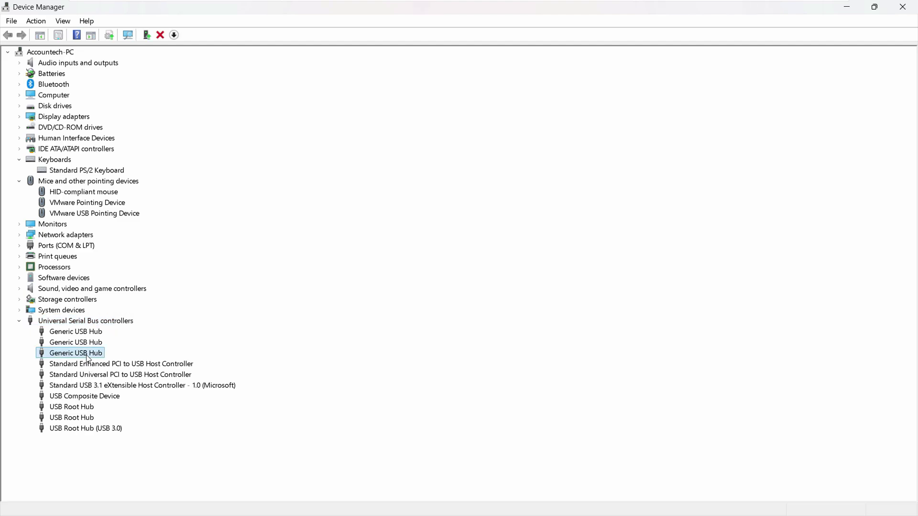
double_click(88, 356)
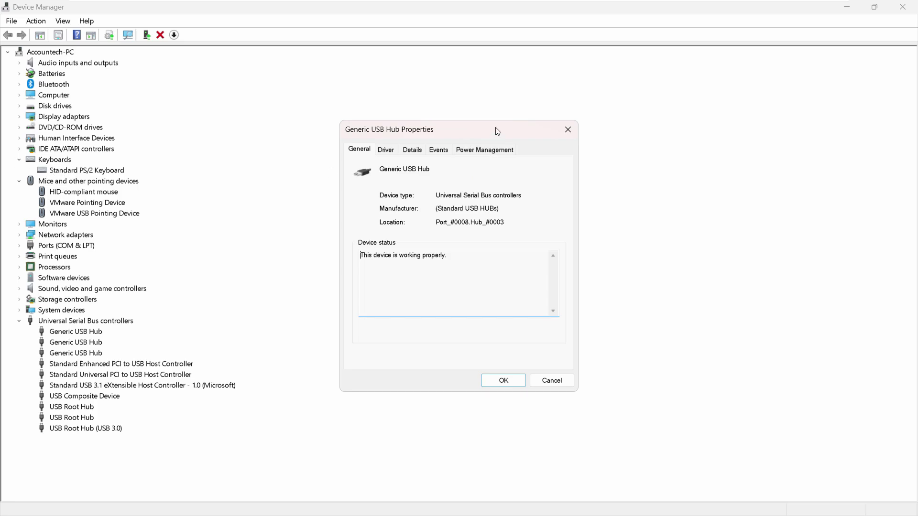
left_click(486, 153)
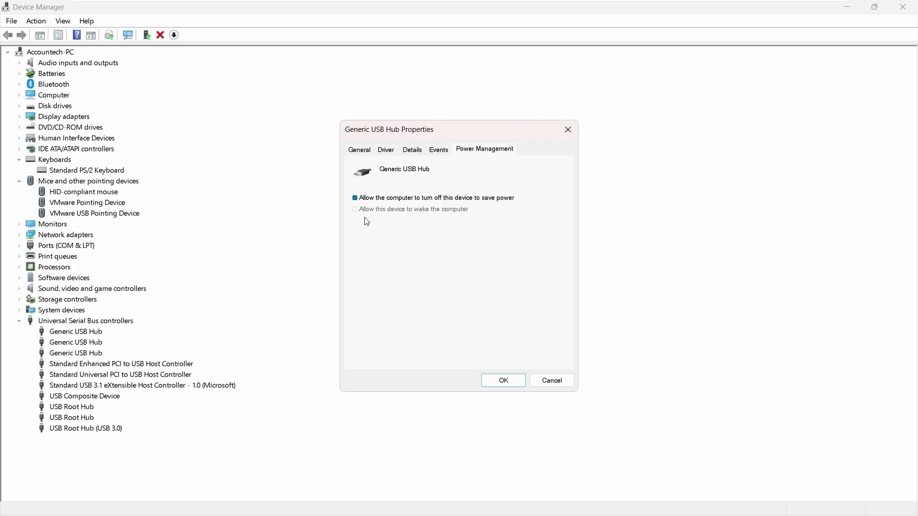
Close the Generic USB Hub properties dialog and Device Manager
left_click(504, 382)
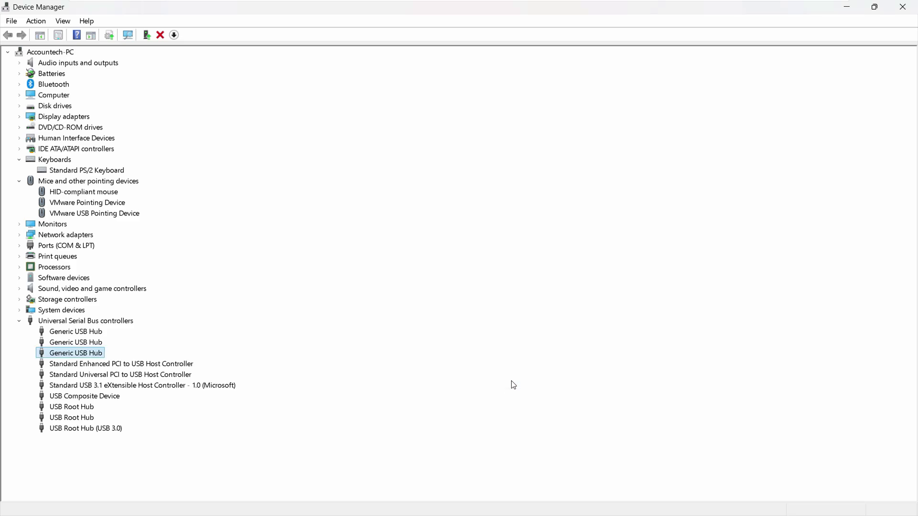
left_click(902, 7)
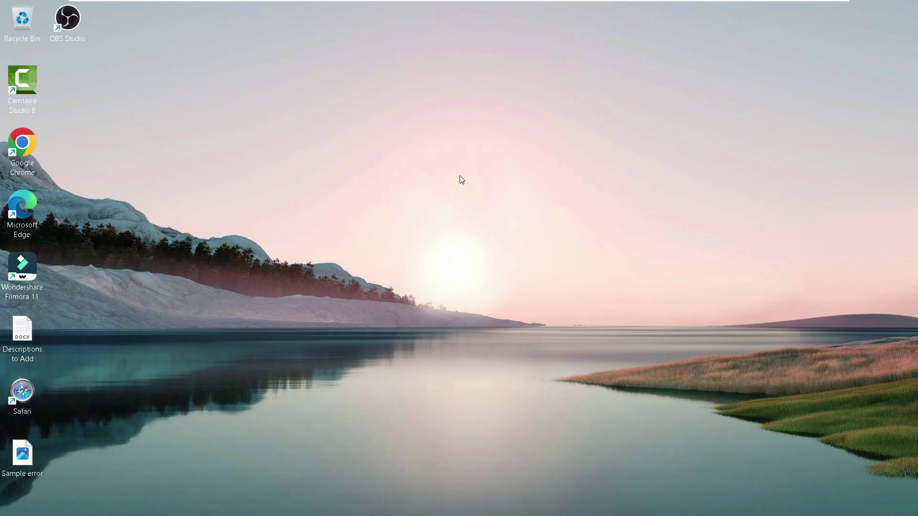